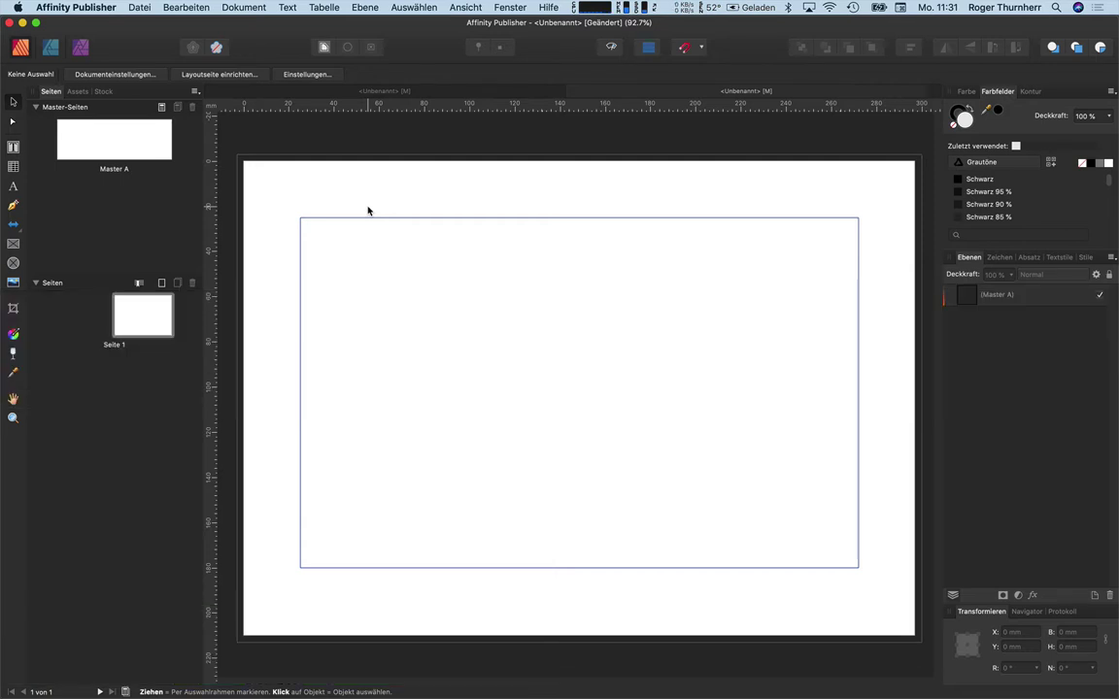
# Open the Datei (File) menu for the blank untitled page
pyautogui.click(136, 8)
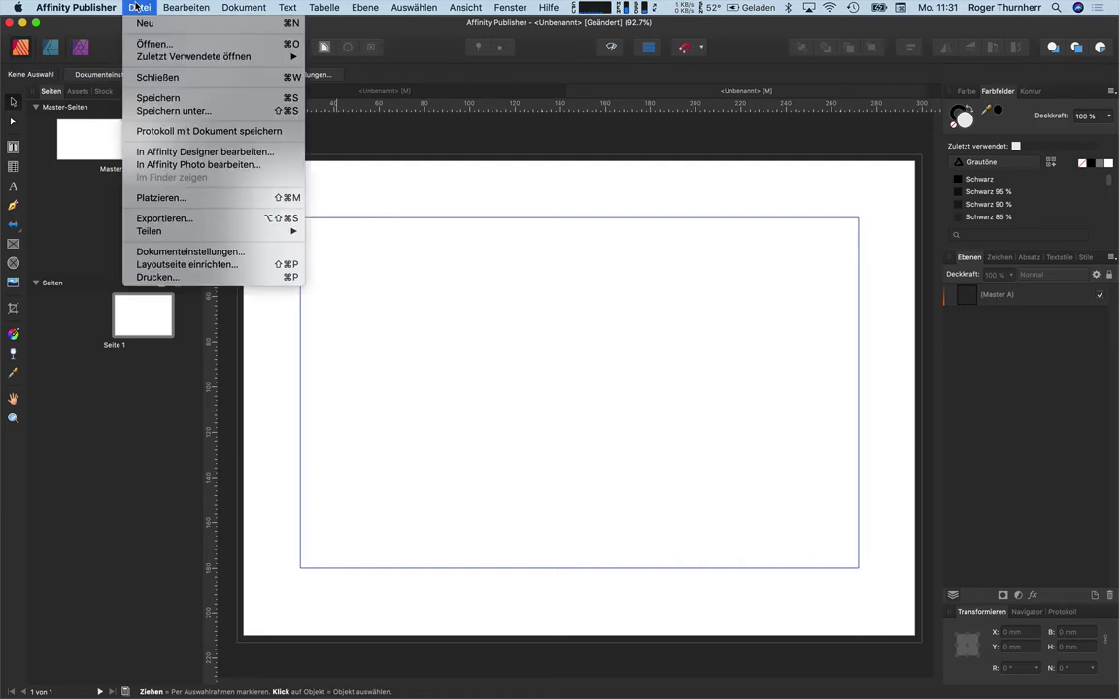
# Create a new document with image placement set to 'Verknüpft bevorzugen' (linked), not embedded
pyautogui.click(148, 22)
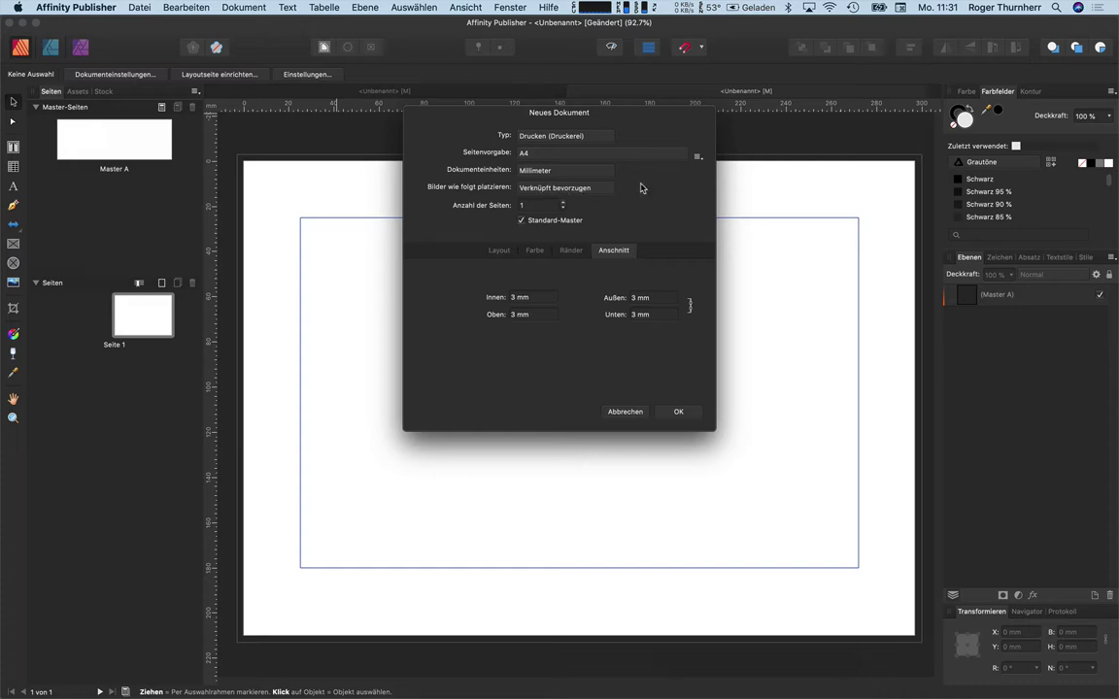
pyautogui.click(582, 187)
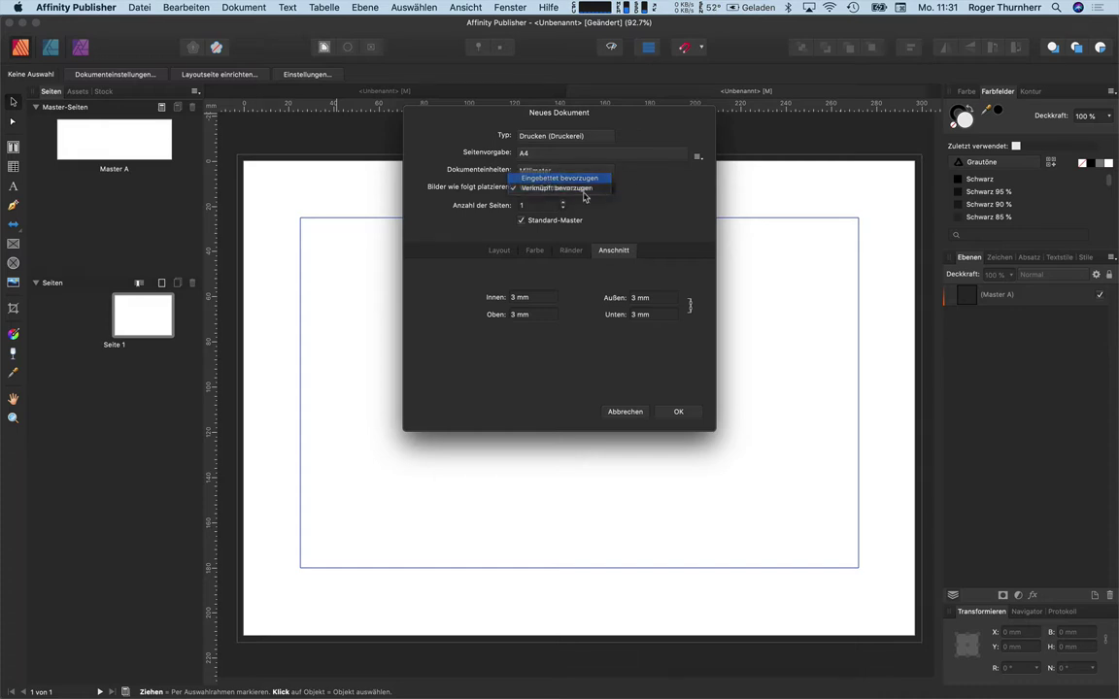
pyautogui.click(561, 179)
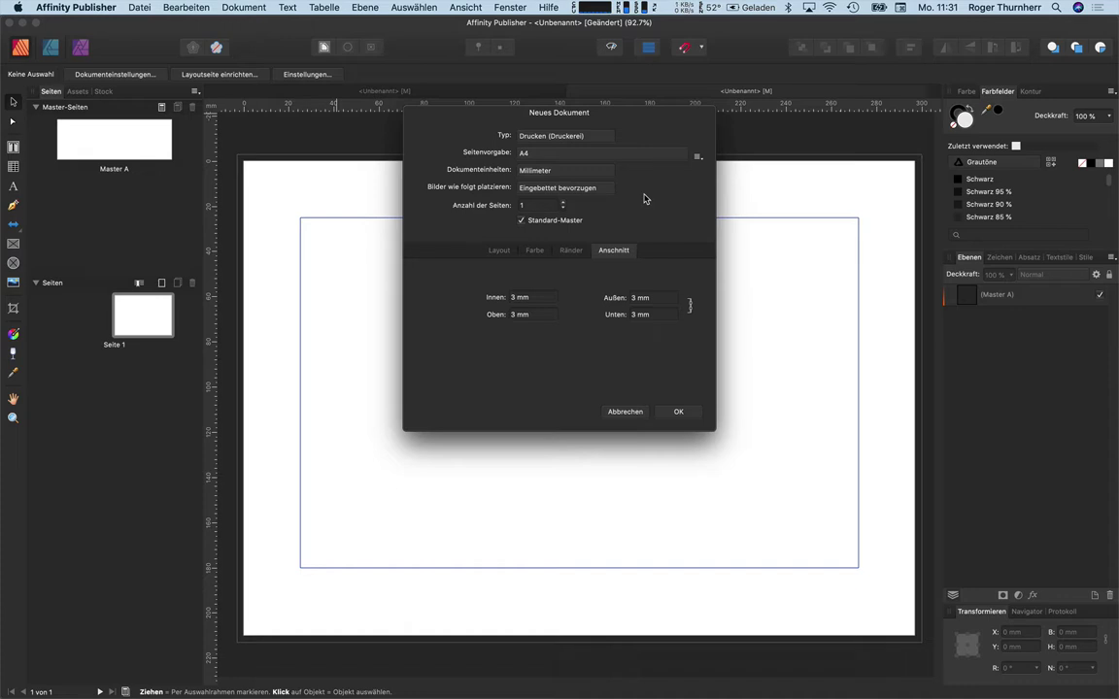
pyautogui.click(560, 189)
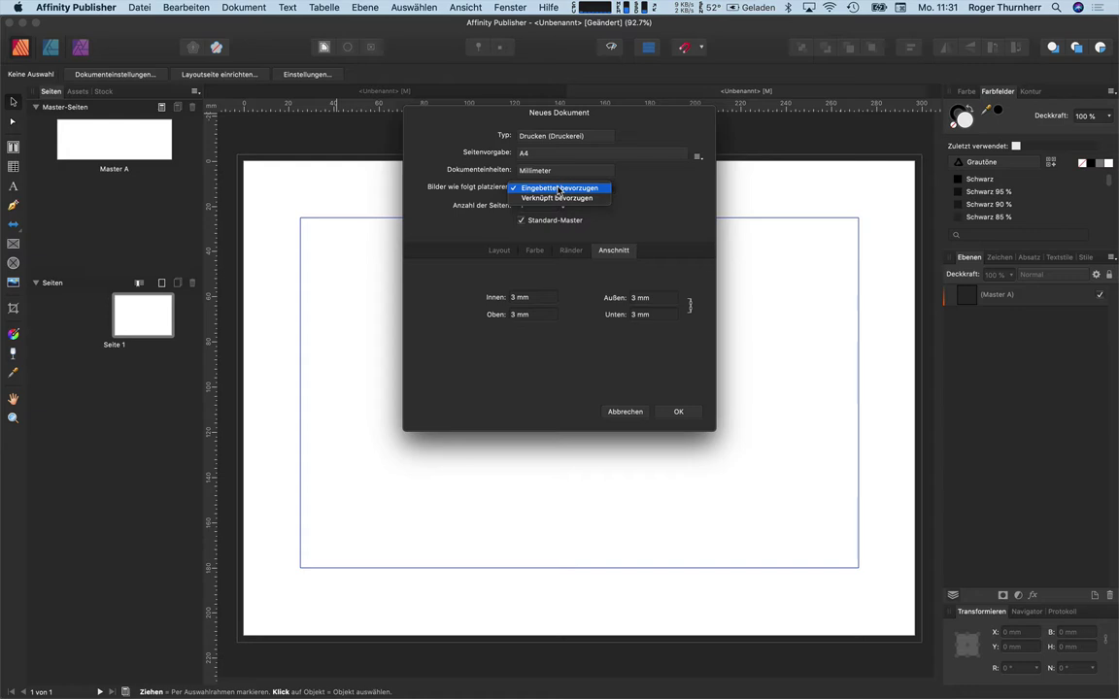
pyautogui.click(559, 201)
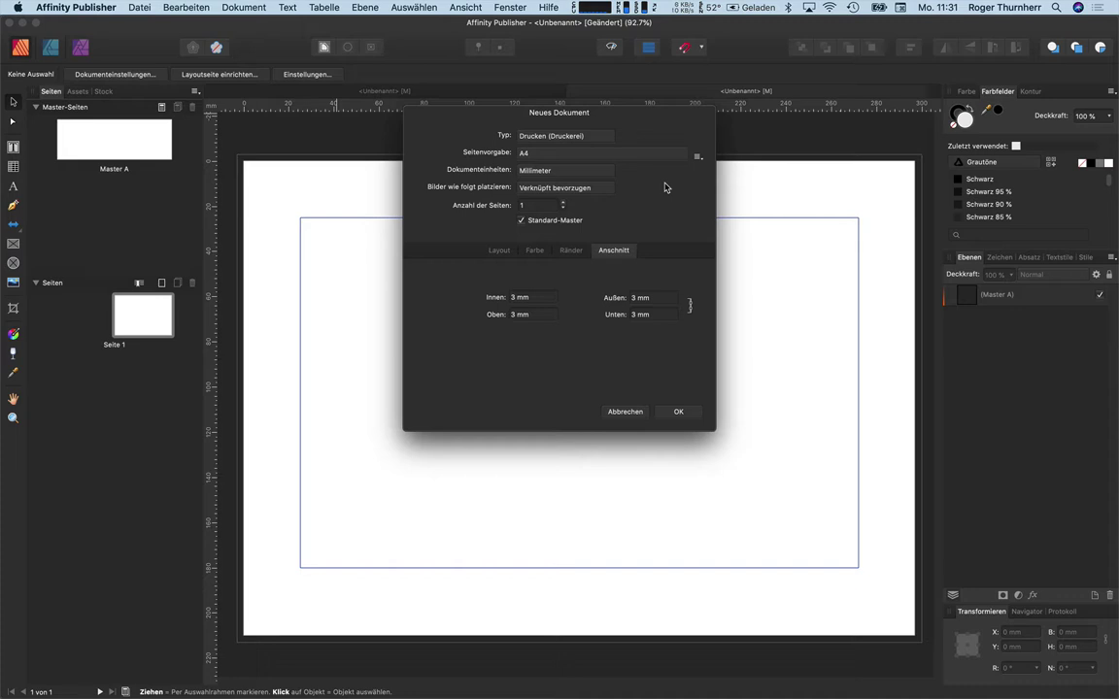
pyautogui.click(673, 412)
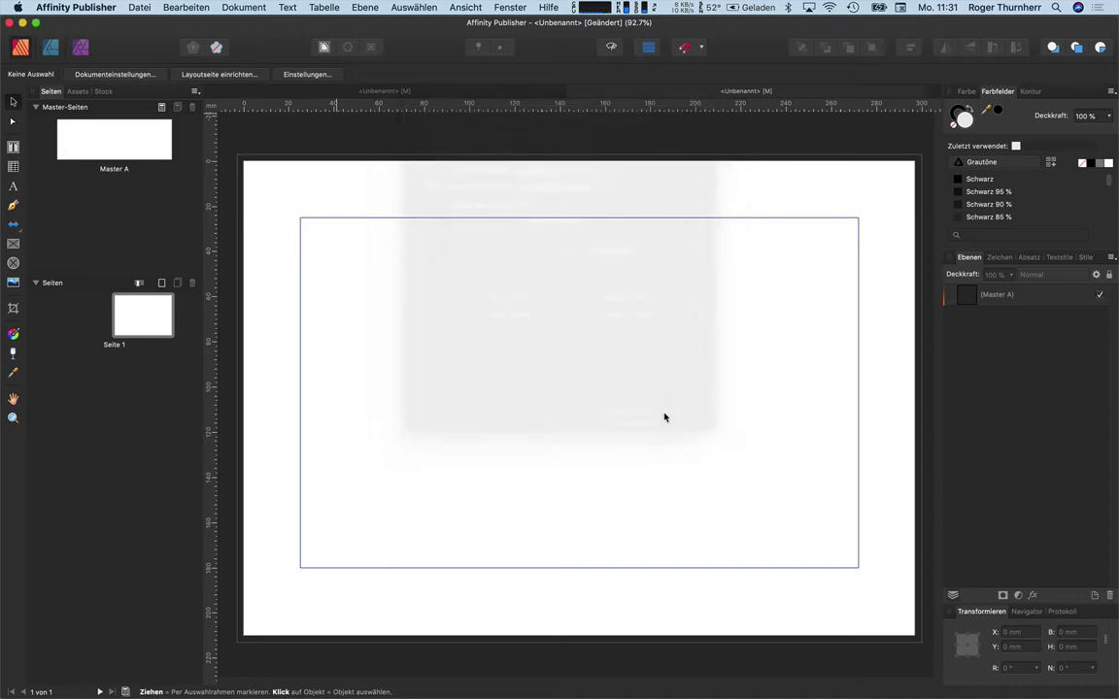
# Draw a picture frame at the margins' top-left, place 003_uhu.tiff in it, then deselect
pyautogui.click(12, 243)
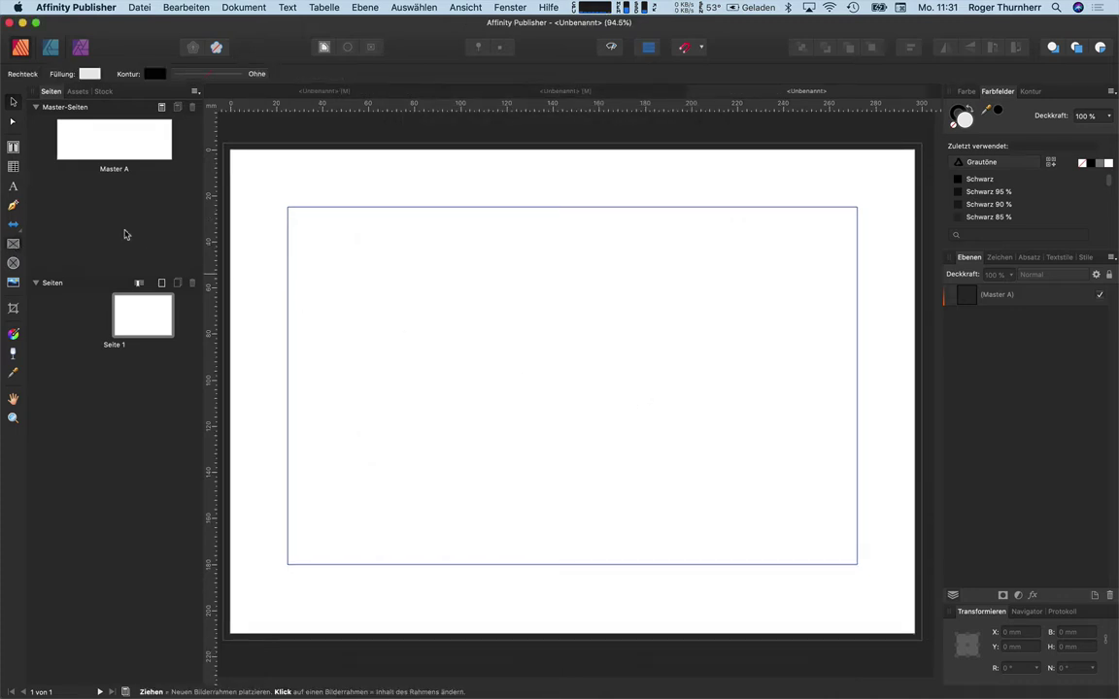
pyautogui.moveTo(288, 208); pyautogui.dragTo(576, 401)
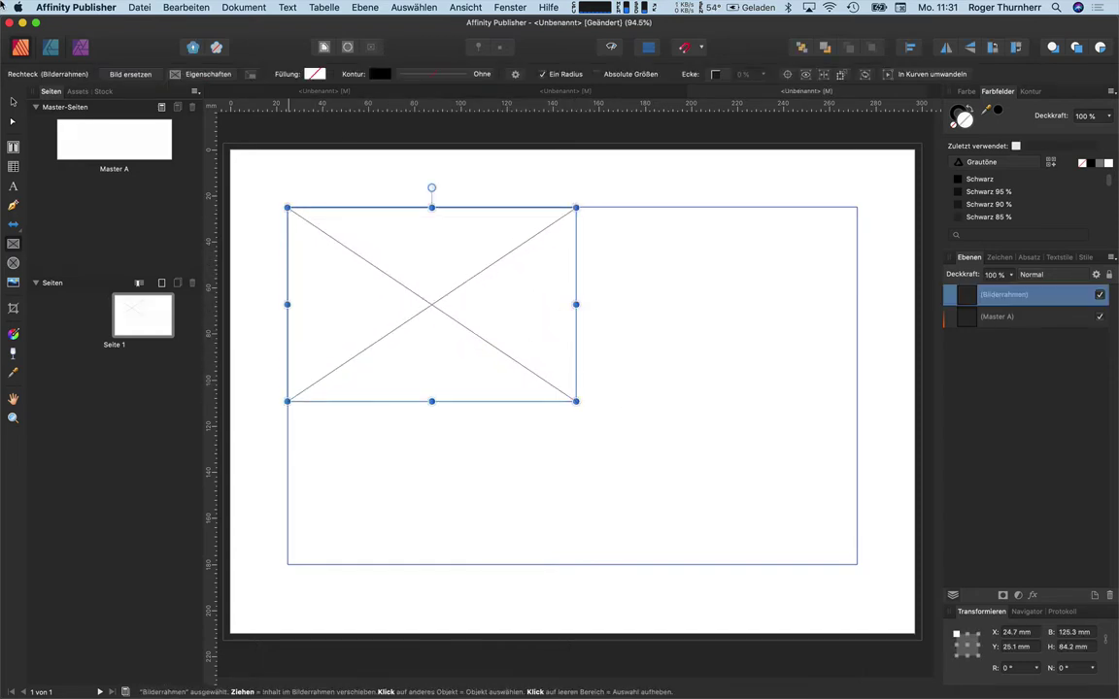
pyautogui.click(141, 8)
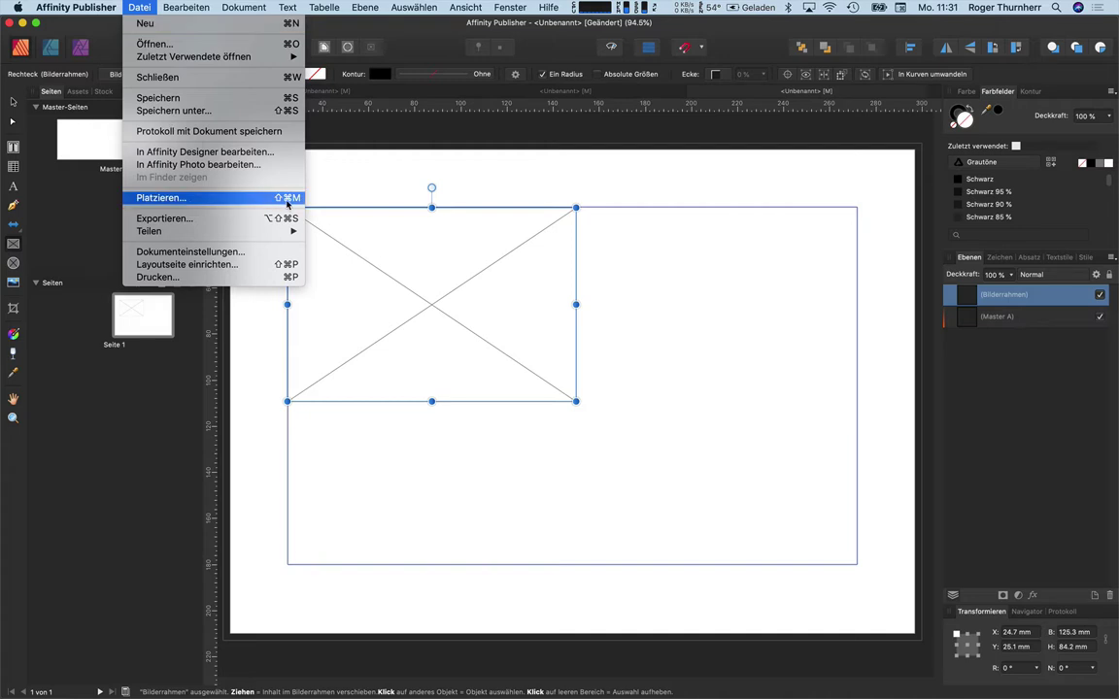
pyautogui.click(255, 198)
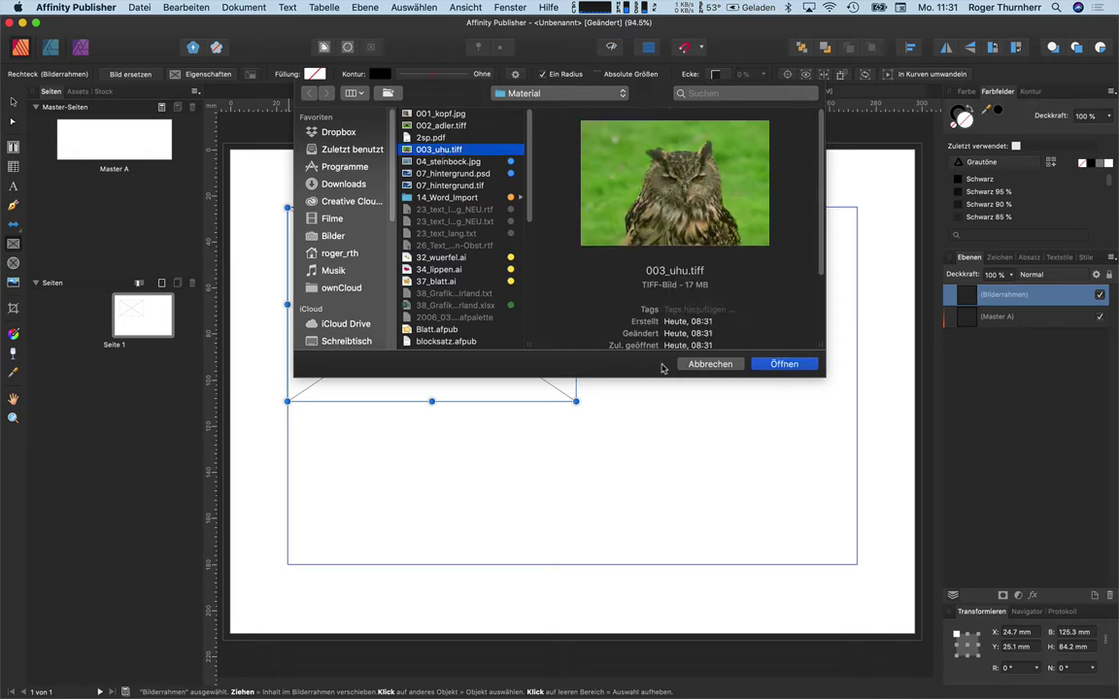
pyautogui.click(767, 364)
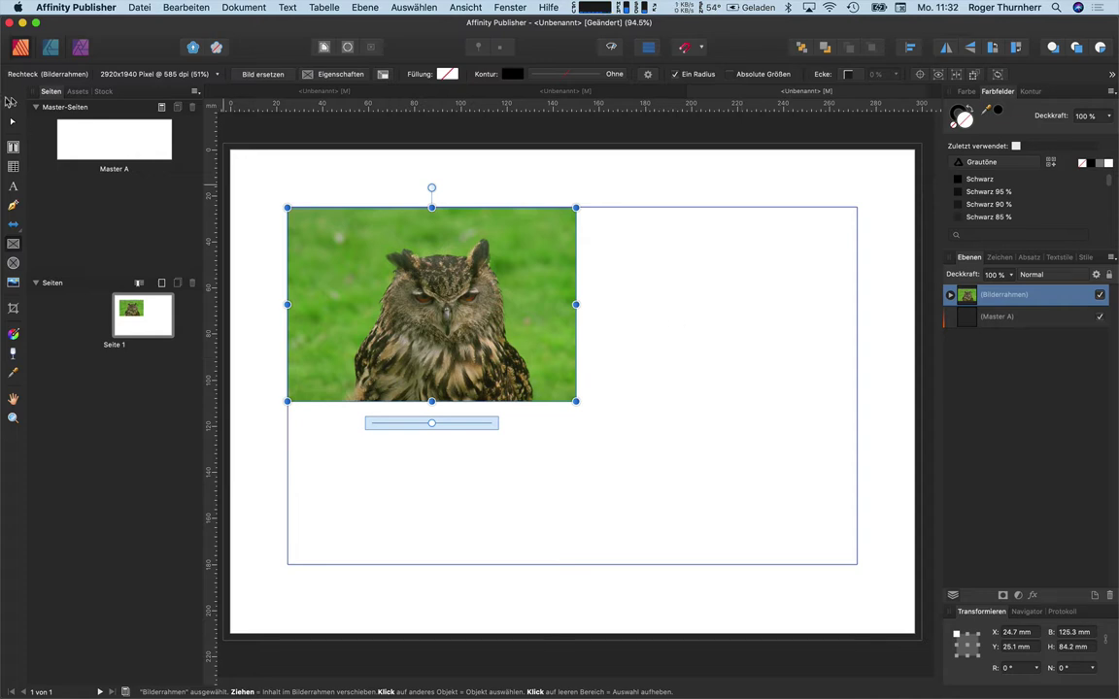
pyautogui.click(12, 101)
pyautogui.click(298, 184)
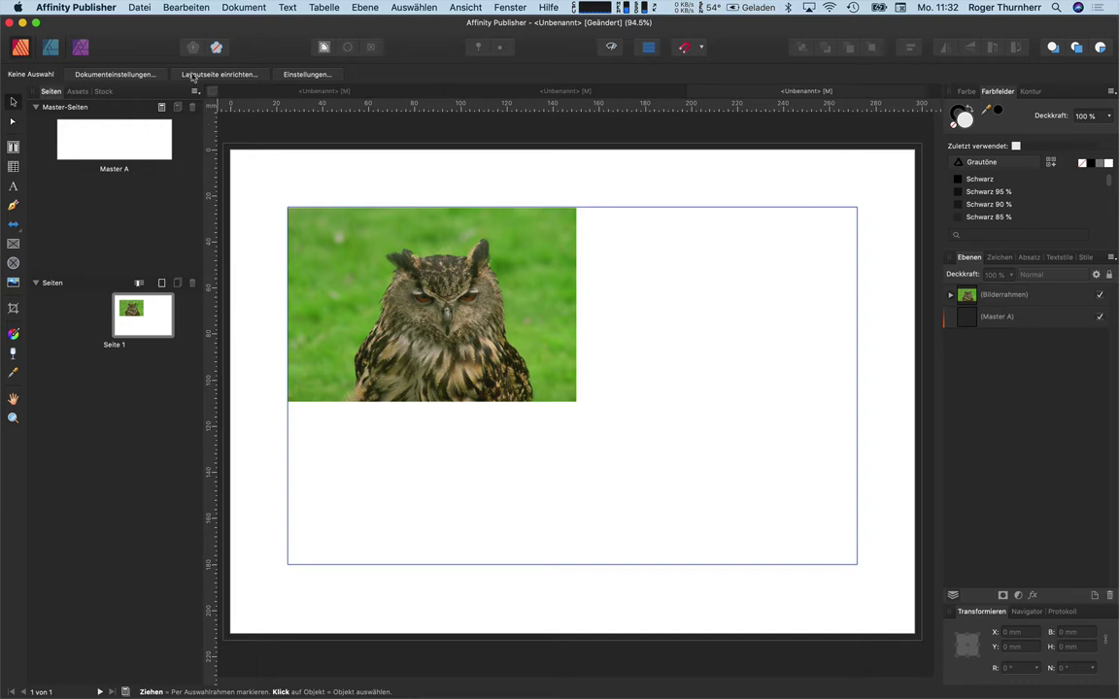
# Queue 001_kopf.jpg, 002_adler.tiff and 07_hintergrund.tif together in the Place dialog
pyautogui.click(140, 8)
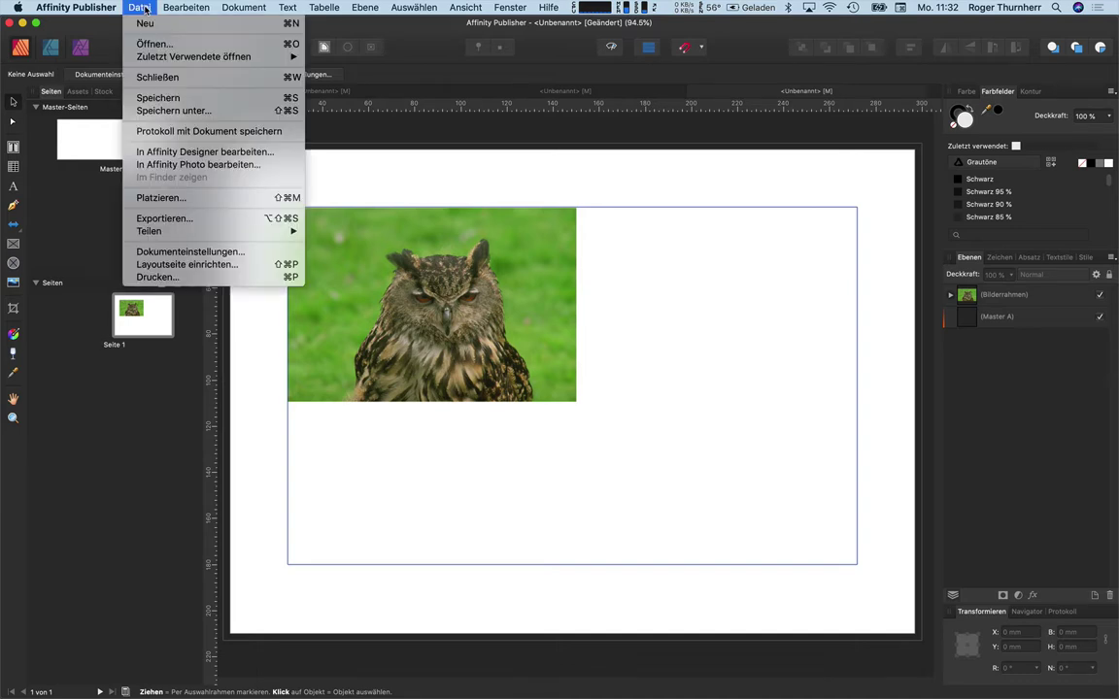
pyautogui.click(194, 198)
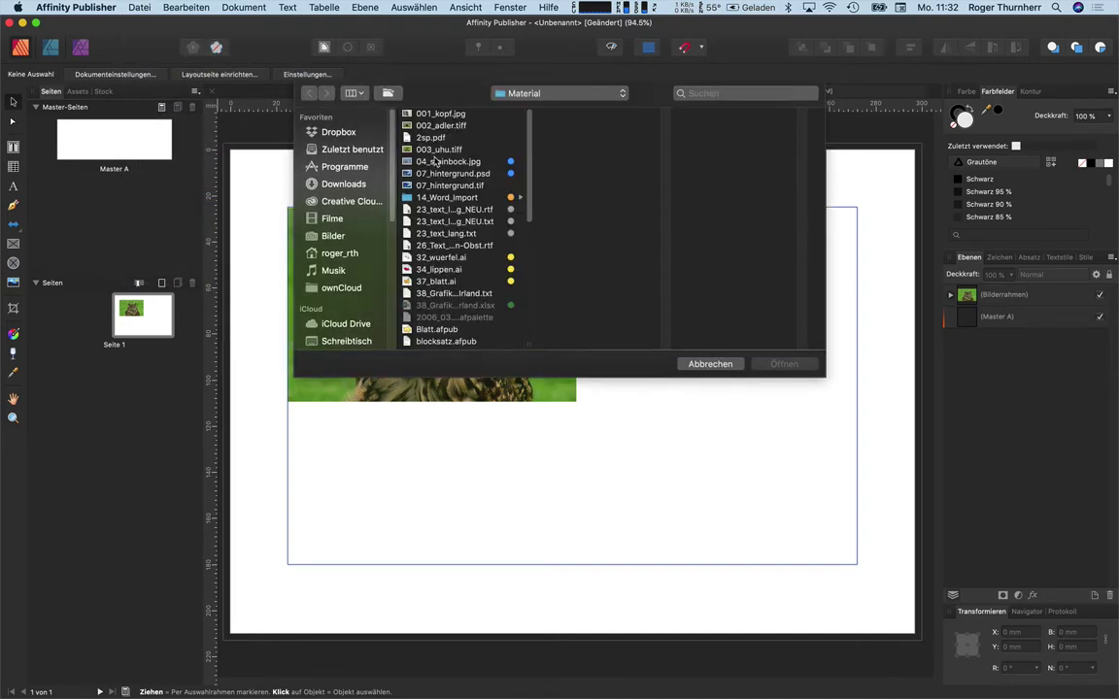
pyautogui.click(440, 114)
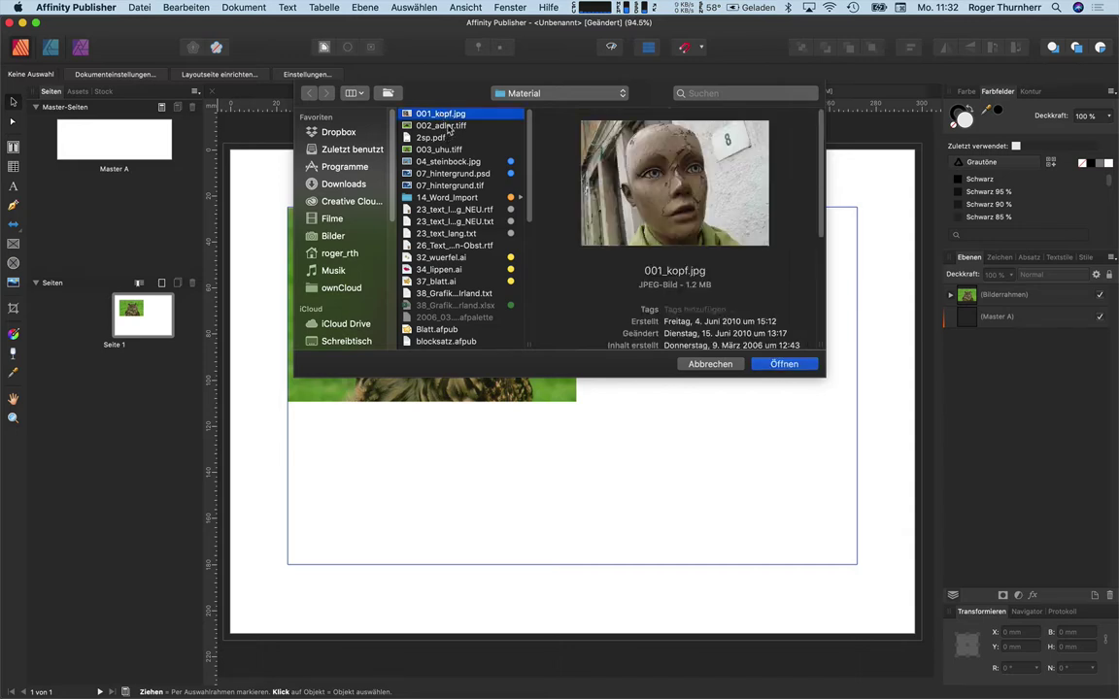
pyautogui.keyDown('shift'); pyautogui.click(441, 126); pyautogui.keyUp('shift')
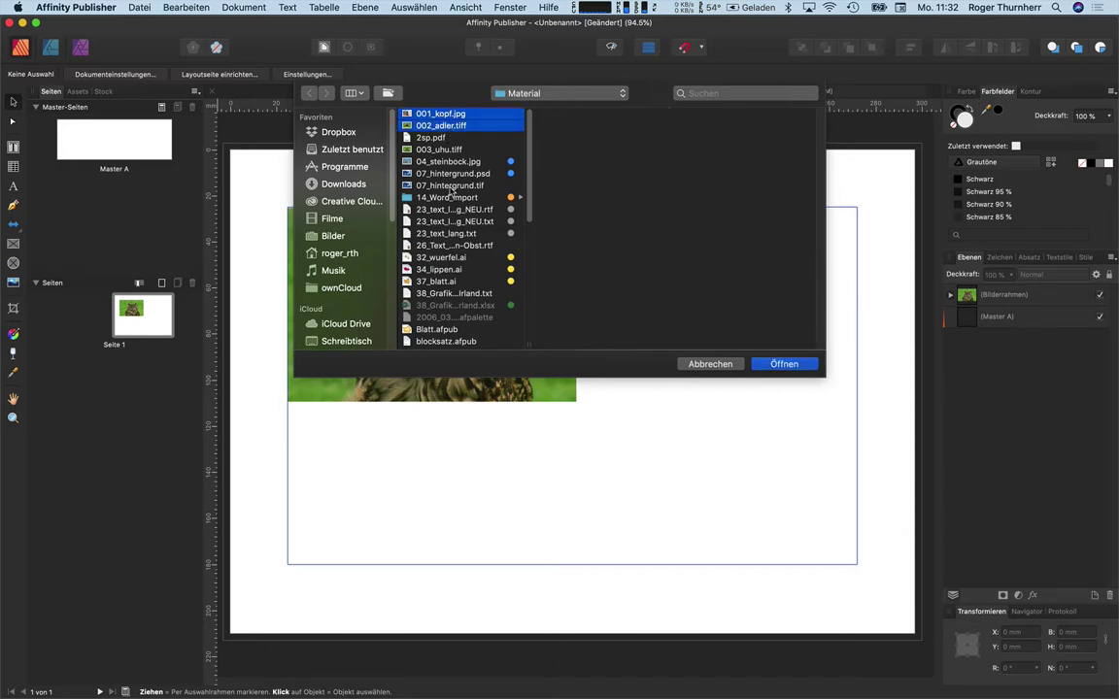
pyautogui.keyDown('super'); pyautogui.click(409, 185); pyautogui.keyUp('super')
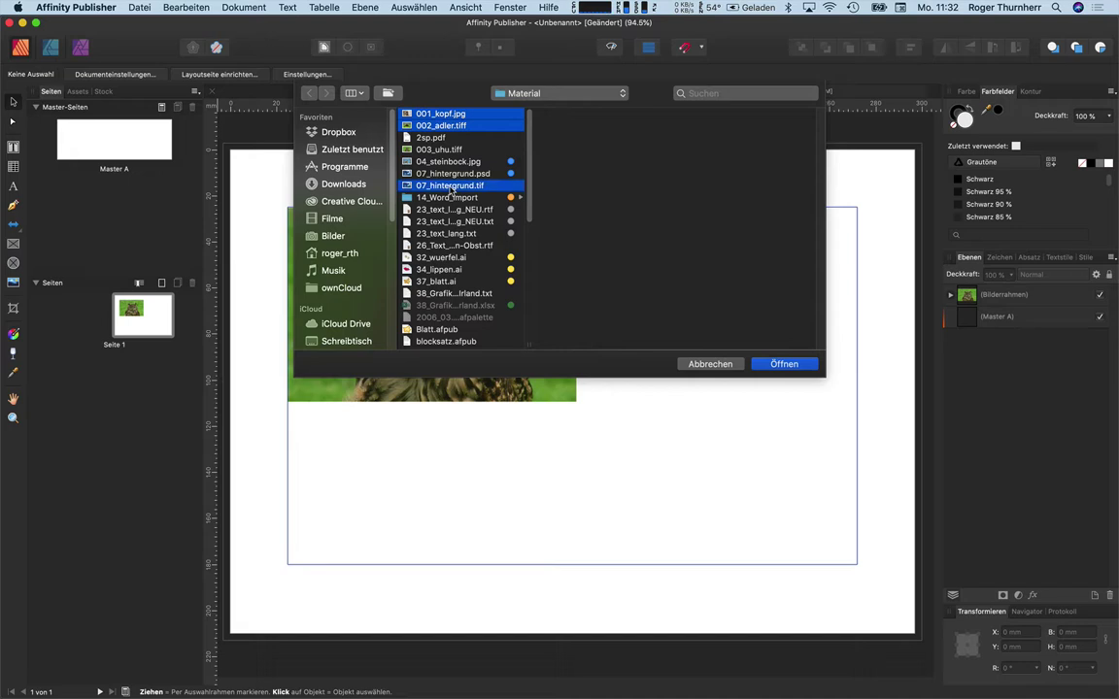
pyautogui.click(779, 364)
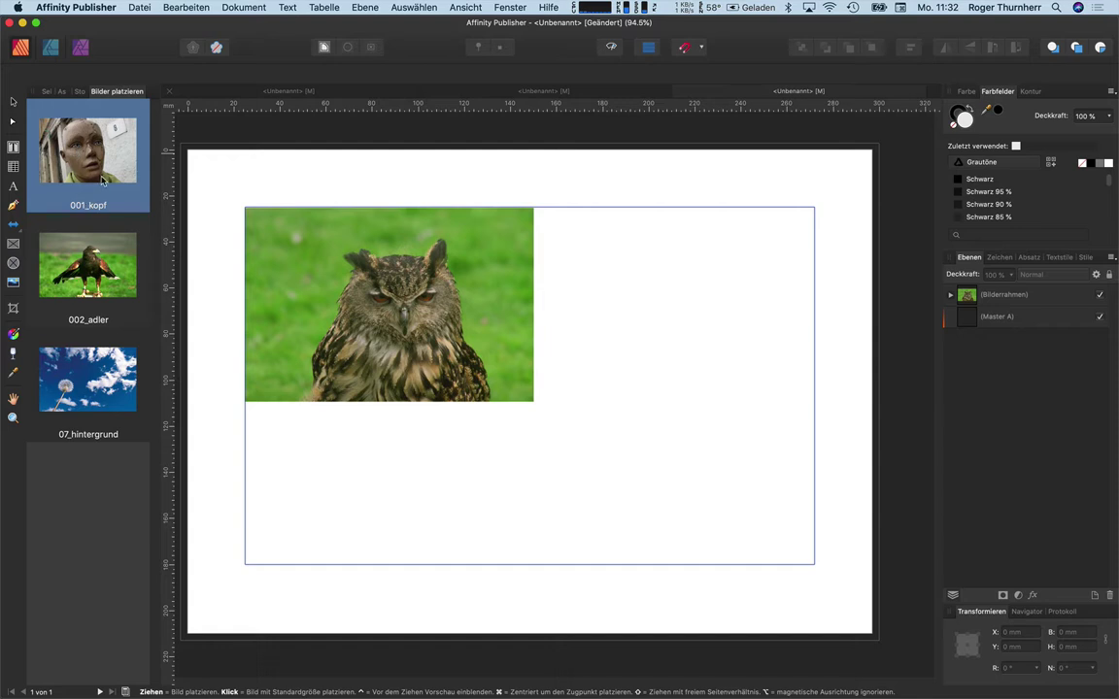
# Place the eagle top right, dandelion sky below the owl, and mannequin head bottom right
pyautogui.click(104, 264)
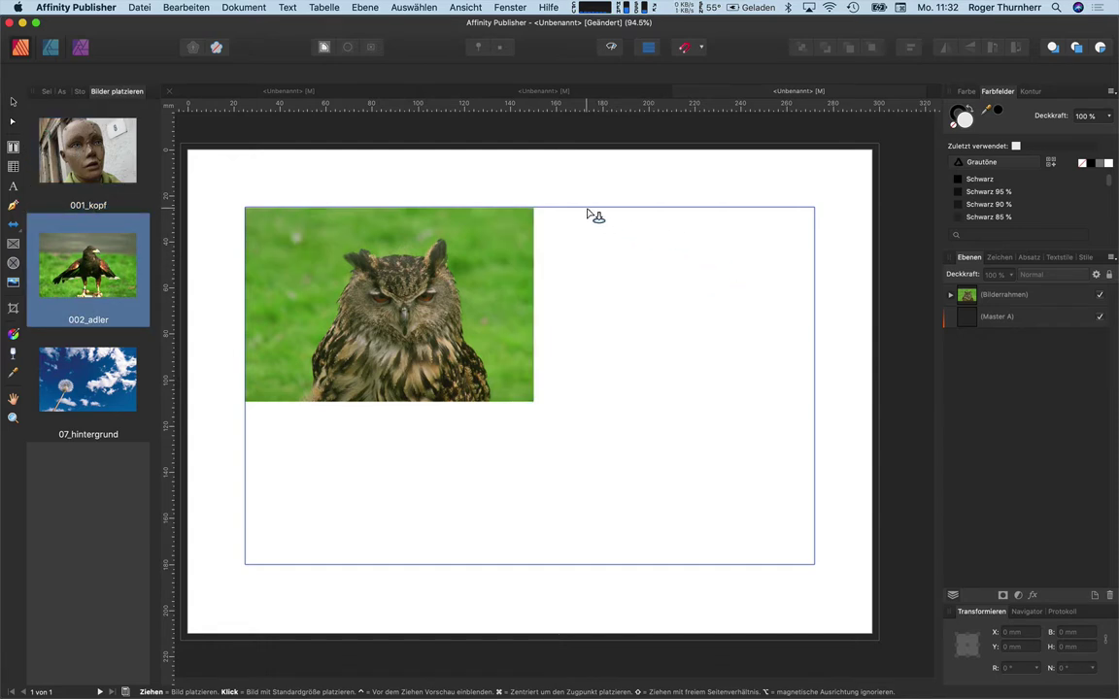
pyautogui.moveTo(587, 210); pyautogui.dragTo(806, 382)
pyautogui.click(103, 247)
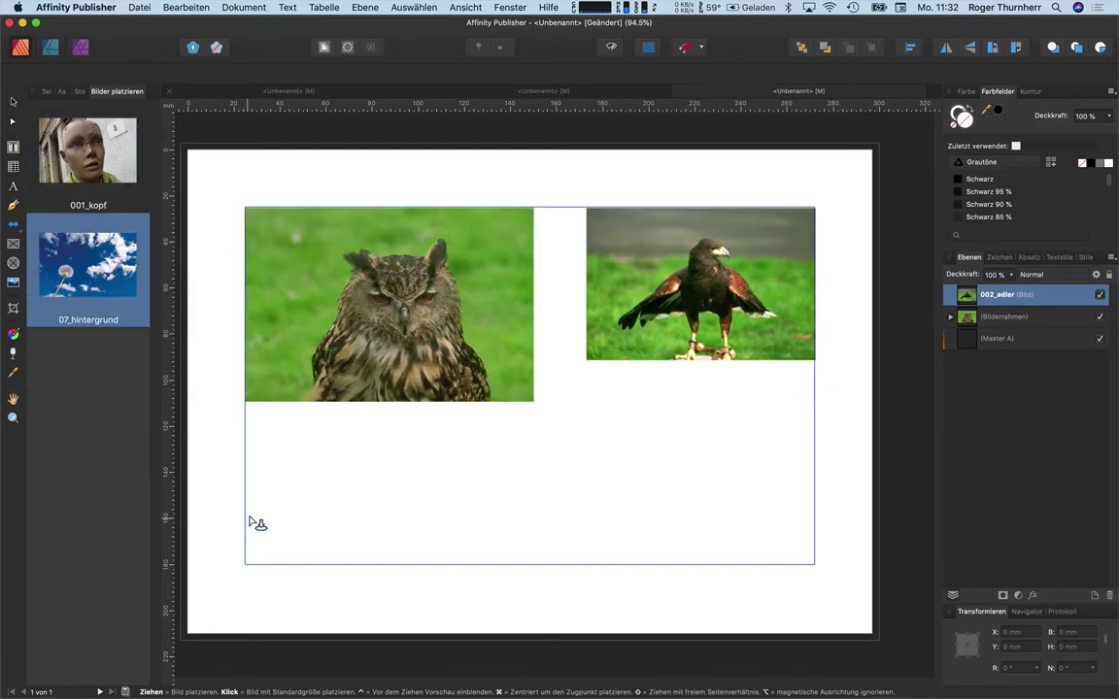
pyautogui.moveTo(252, 414); pyautogui.dragTo(471, 585)
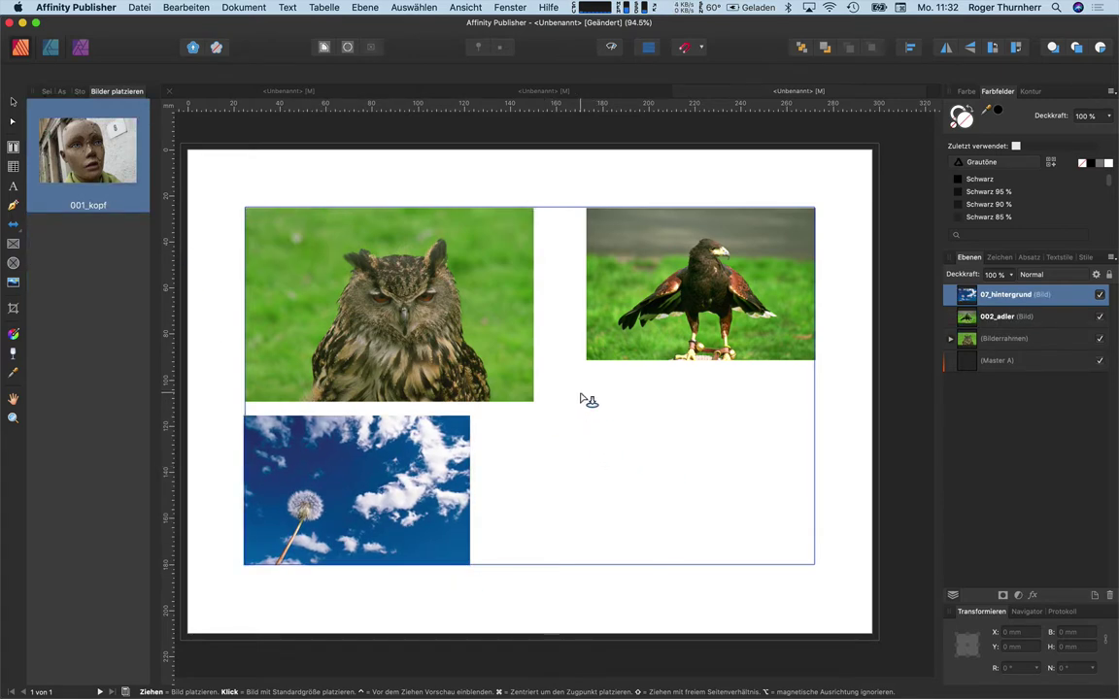
pyautogui.moveTo(589, 395); pyautogui.dragTo(802, 565)
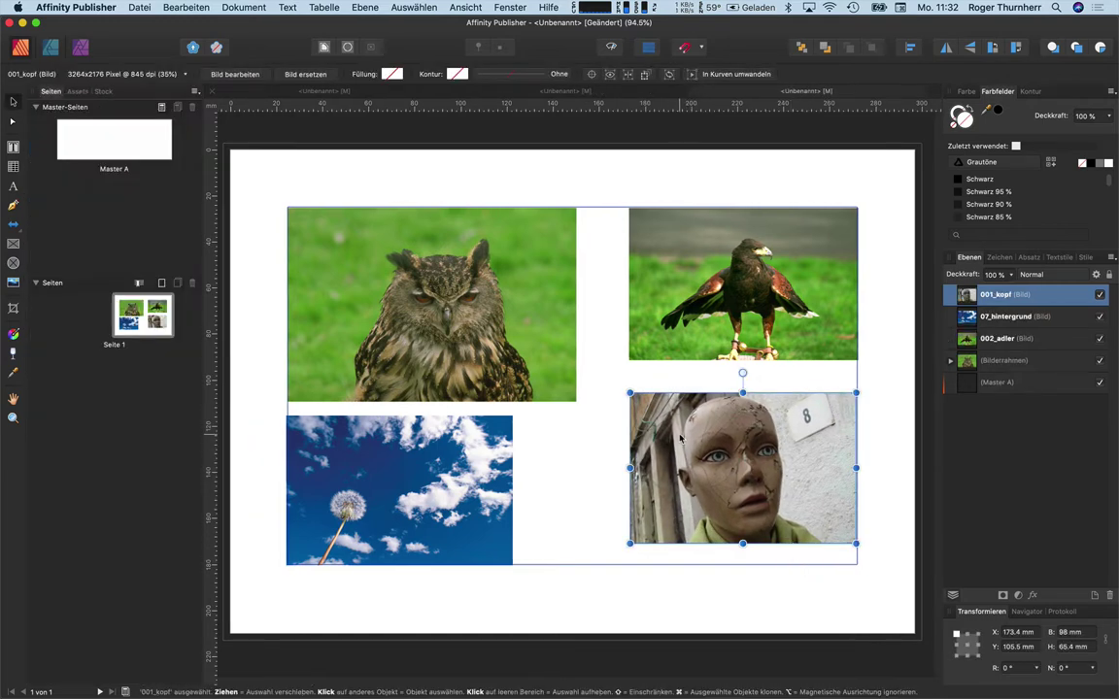
pyautogui.moveTo(680, 439); pyautogui.dragTo(683, 460)
pyautogui.click(583, 486)
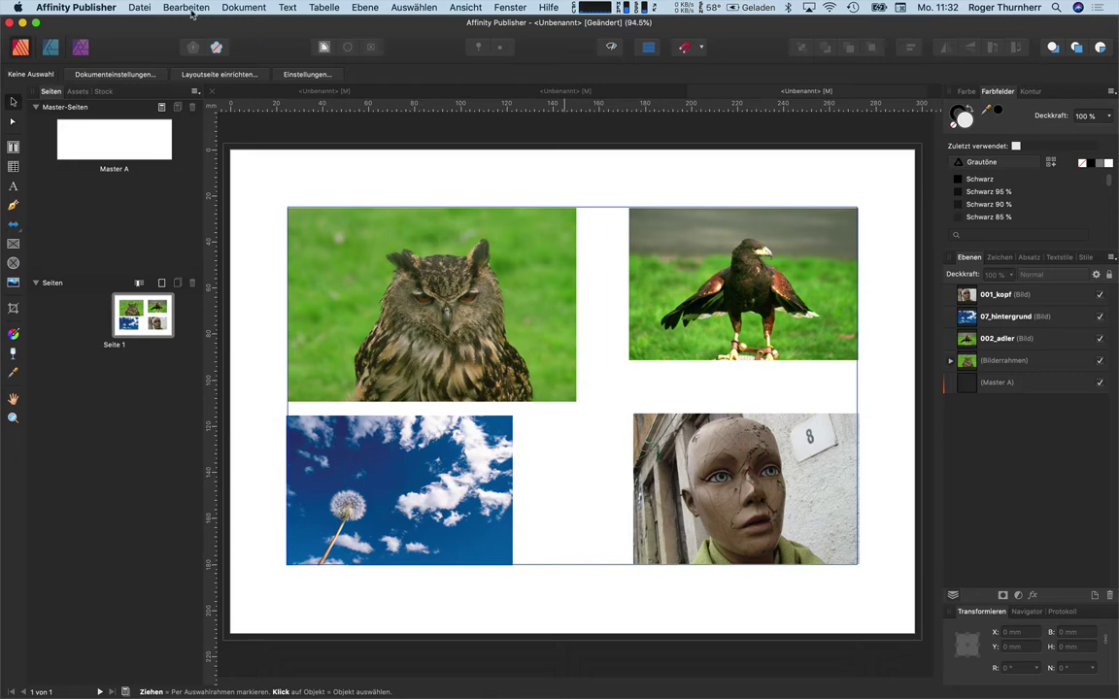
# In Ressourcen verwalten, review the linked images and embed 07_hintergrund.tif
pyautogui.click(241, 8)
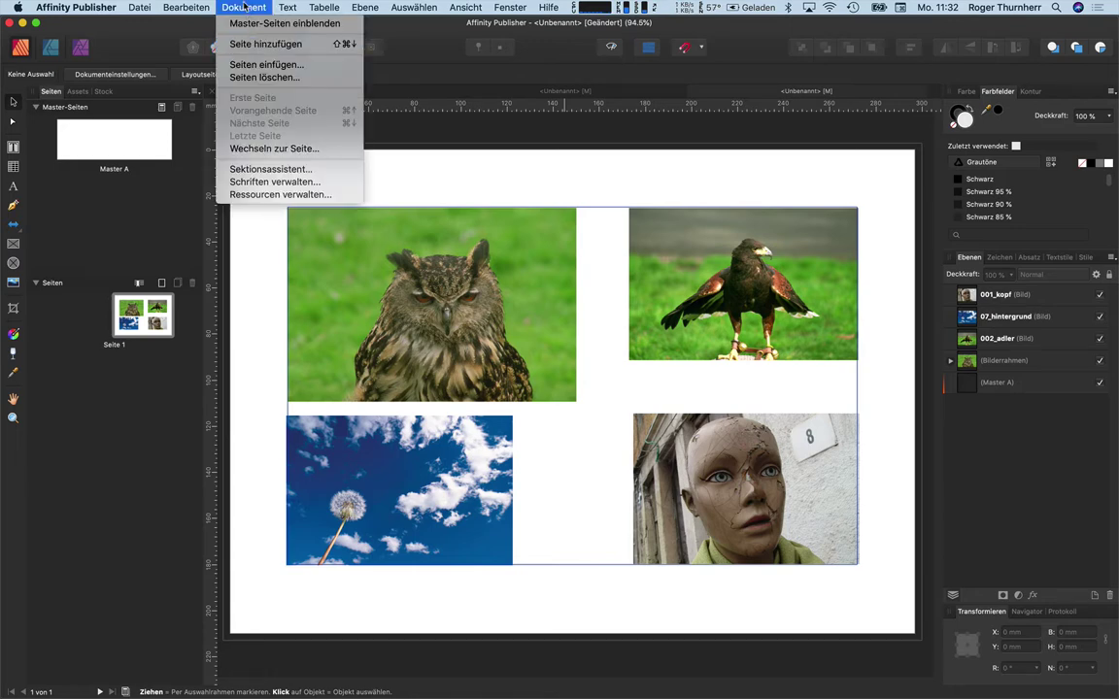
pyautogui.click(282, 195)
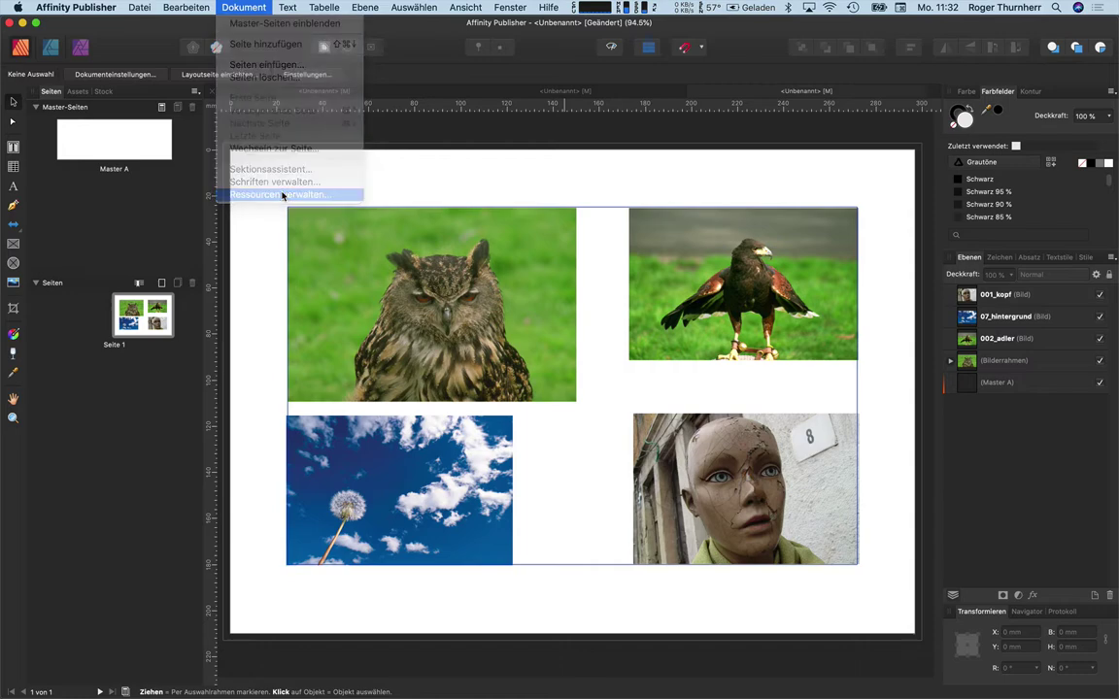
pyautogui.moveTo(502, 121); pyautogui.dragTo(424, 154)
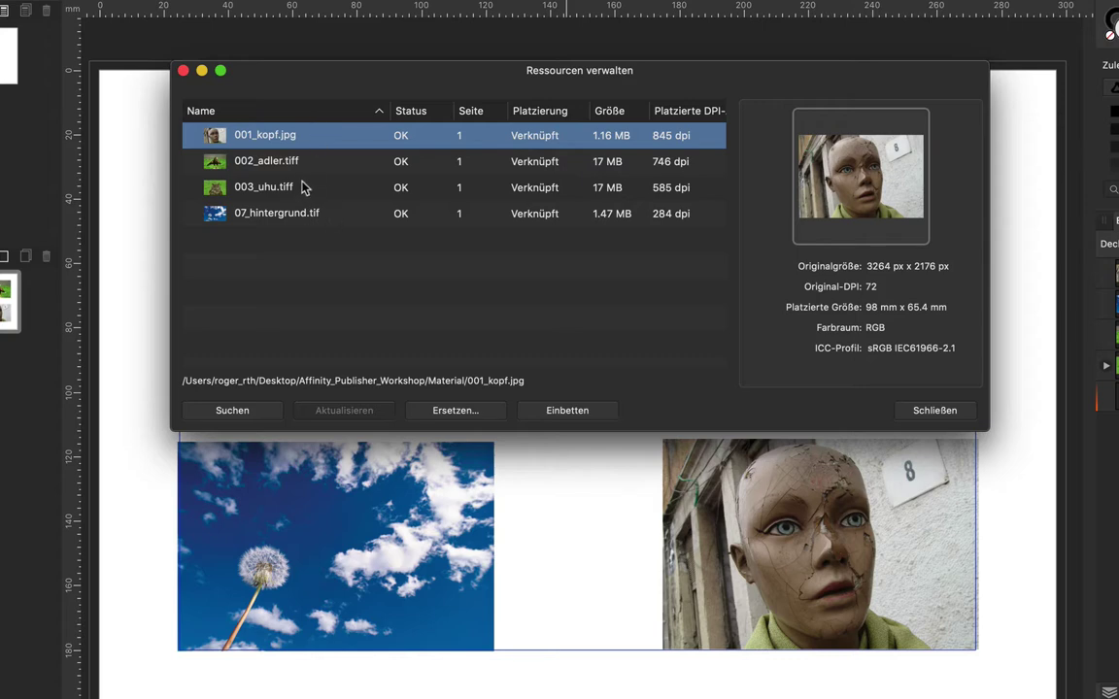
pyautogui.click(262, 161)
pyautogui.click(275, 189)
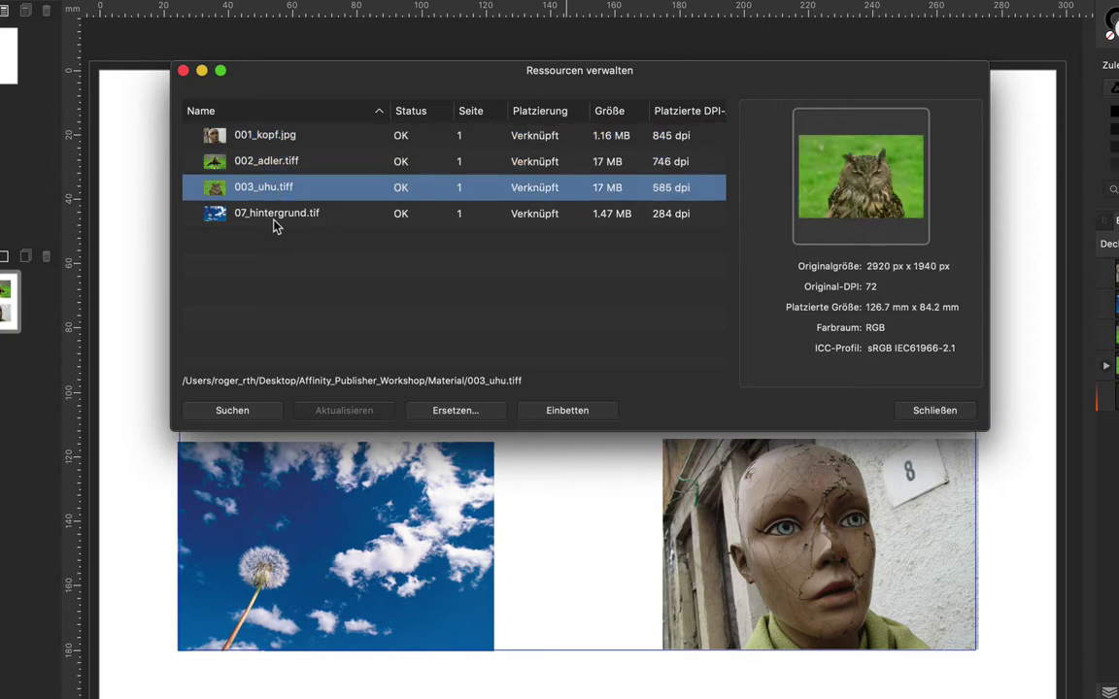
pyautogui.click(281, 216)
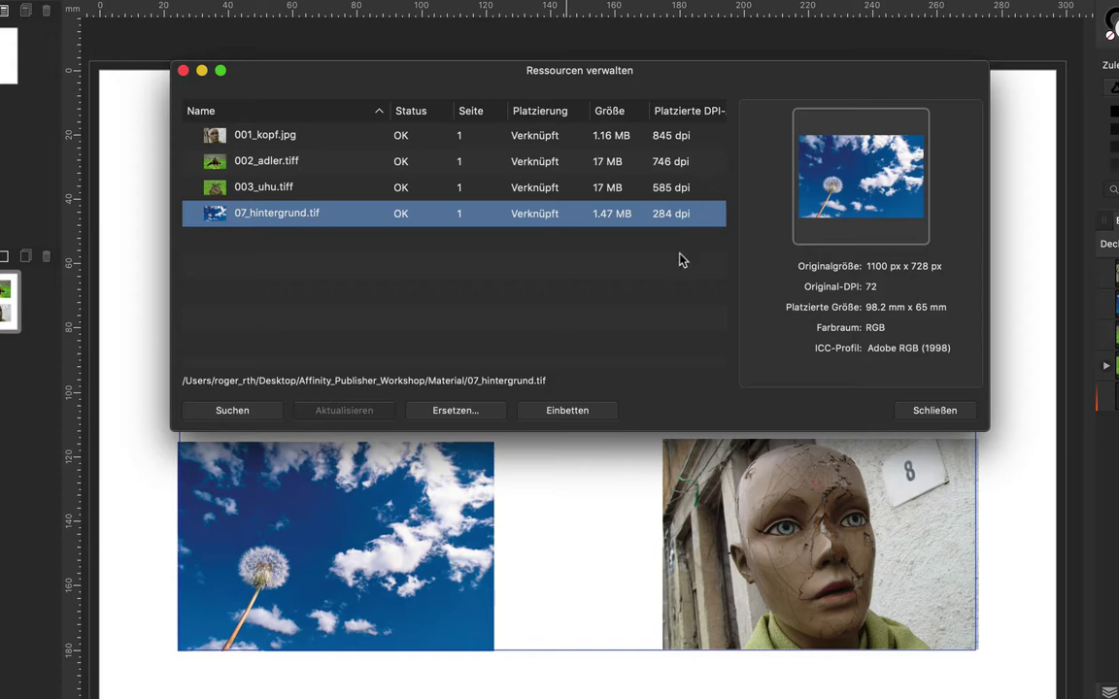
pyautogui.click(579, 411)
# Replace 002_adler.tiff with 04_steinbock.jpg in the resource manager and close it
pyautogui.click(315, 161)
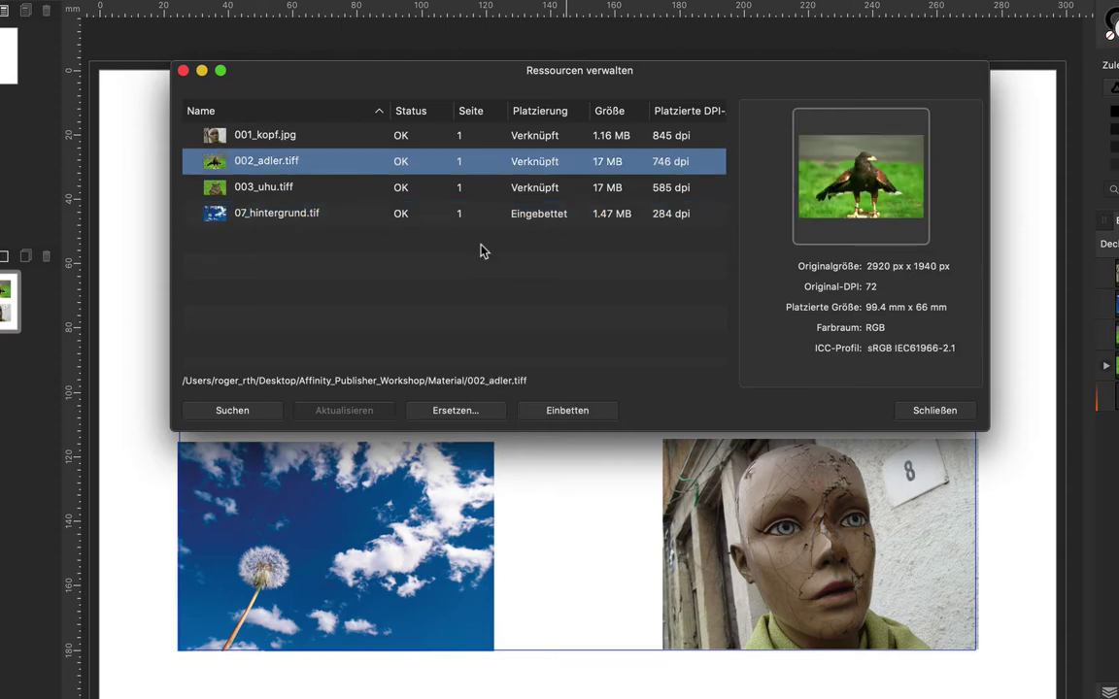
pyautogui.click(473, 412)
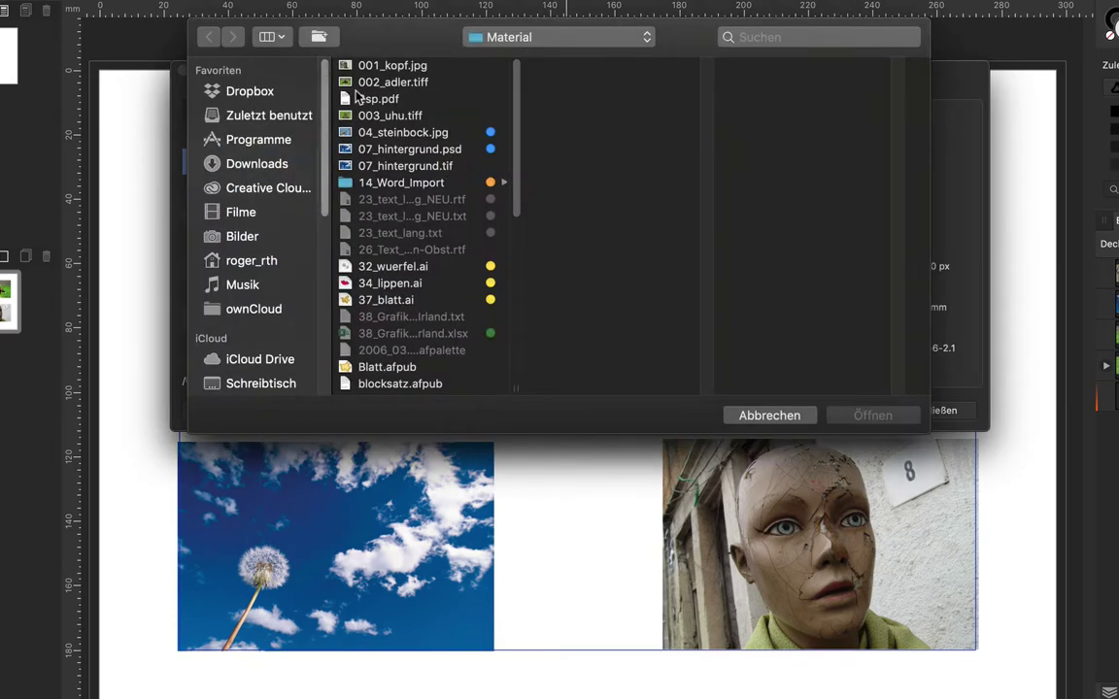
pyautogui.click(394, 132)
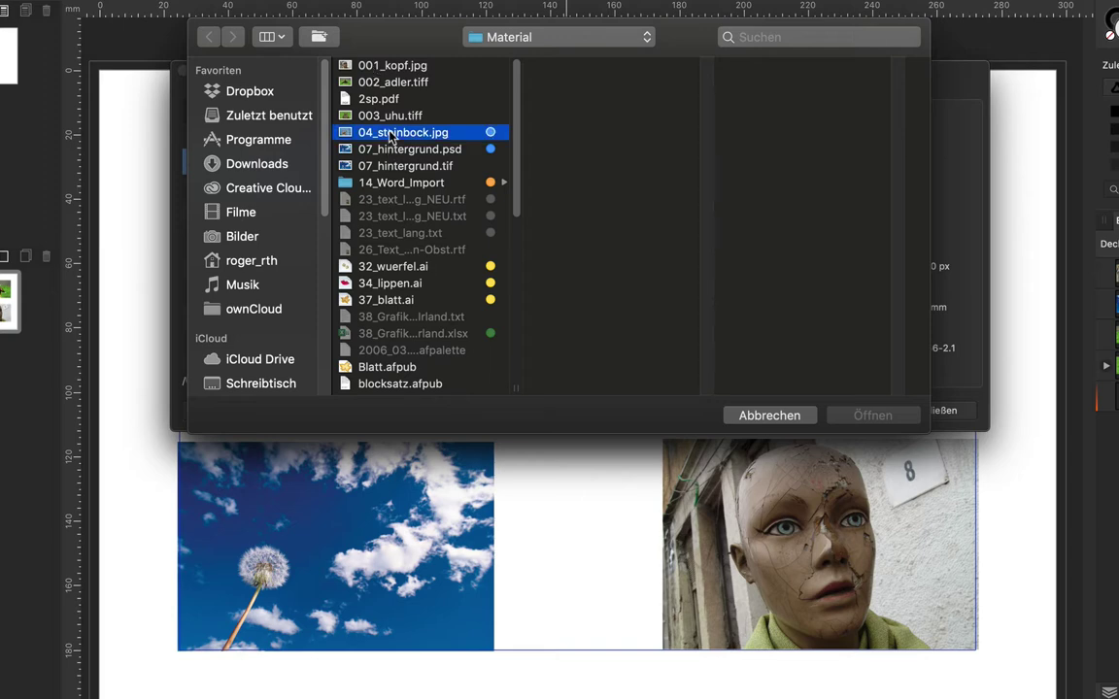
pyautogui.click(873, 416)
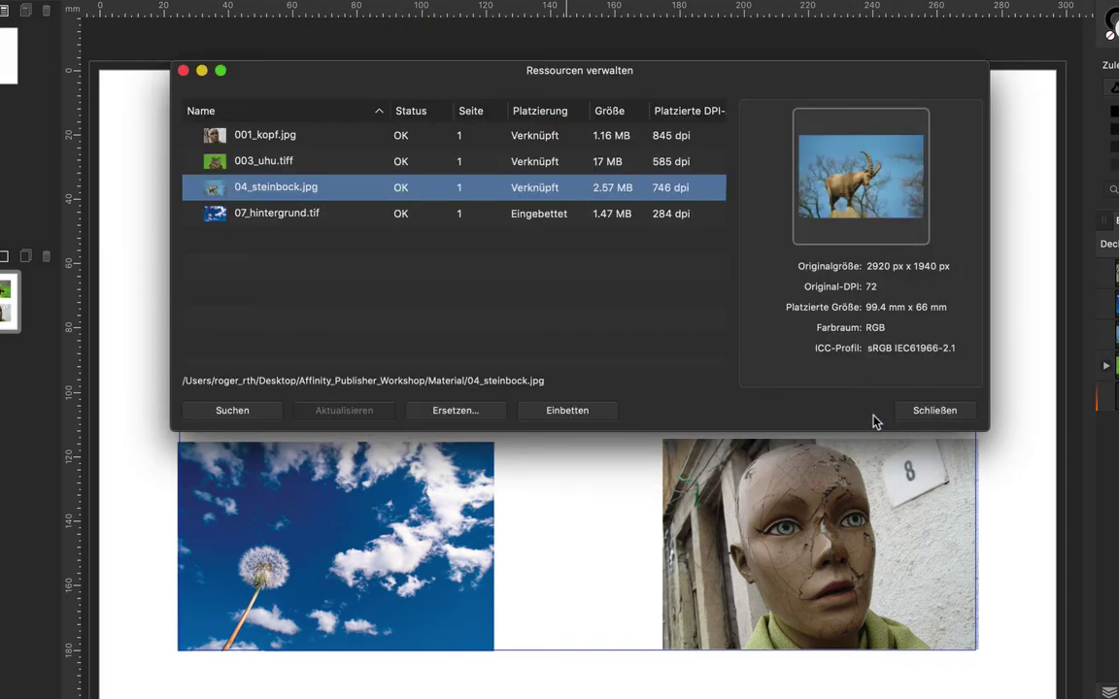
pyautogui.click(934, 411)
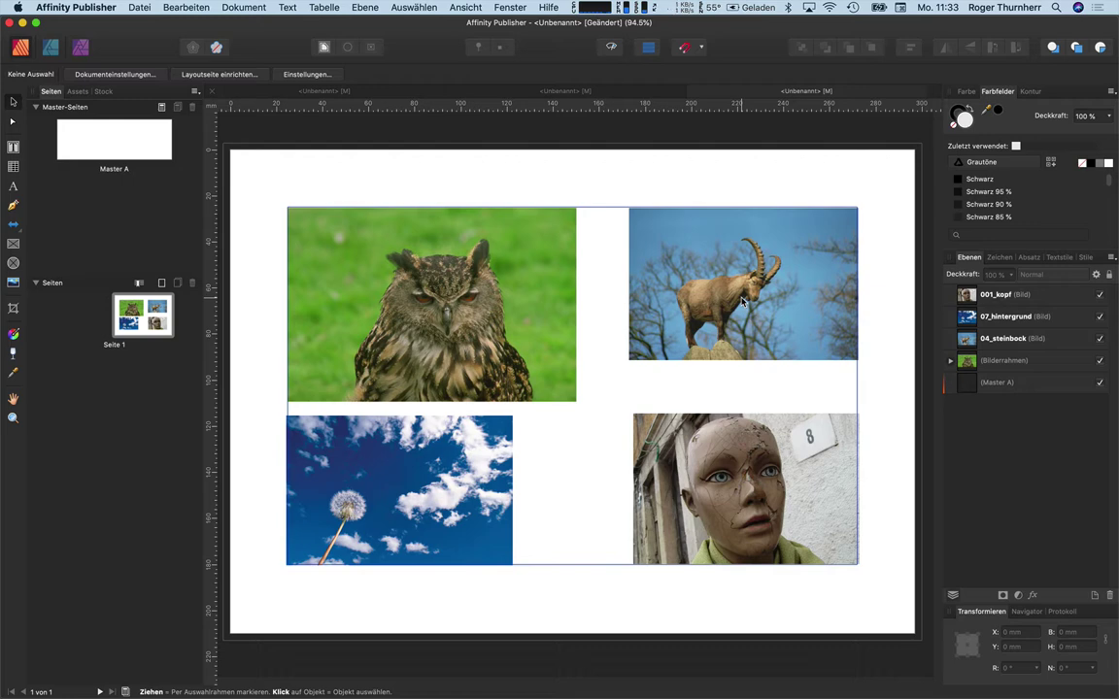
# Reopen Dokument > Ressourcen verwalten to review the four images' linked and embedded status
pyautogui.click(243, 7)
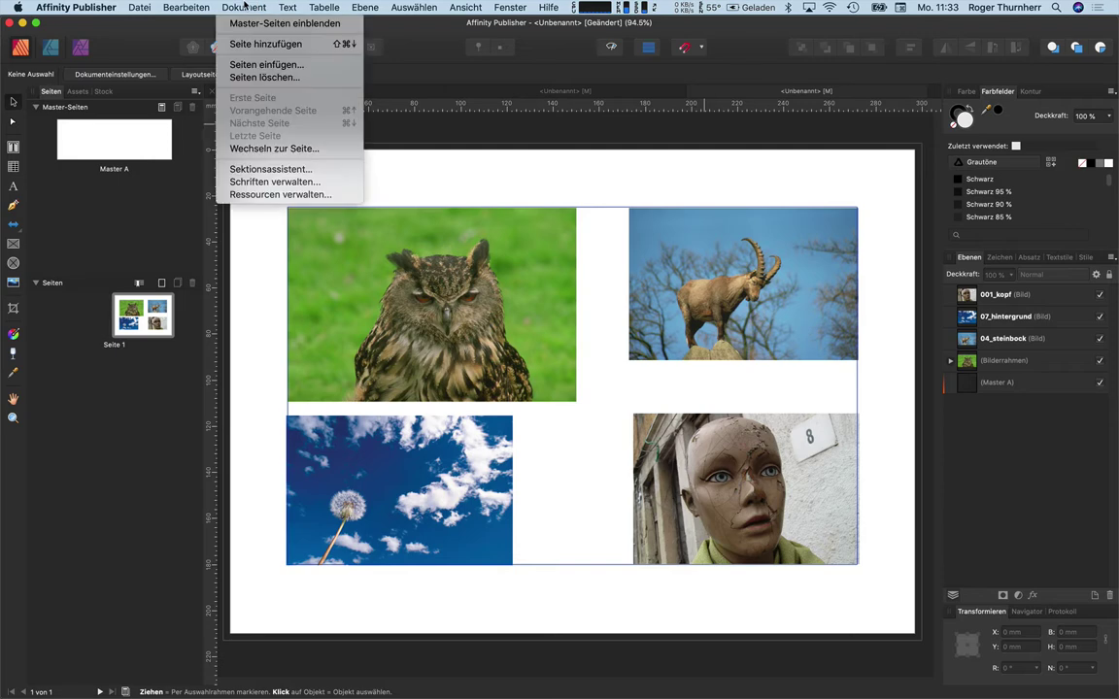
pyautogui.click(280, 195)
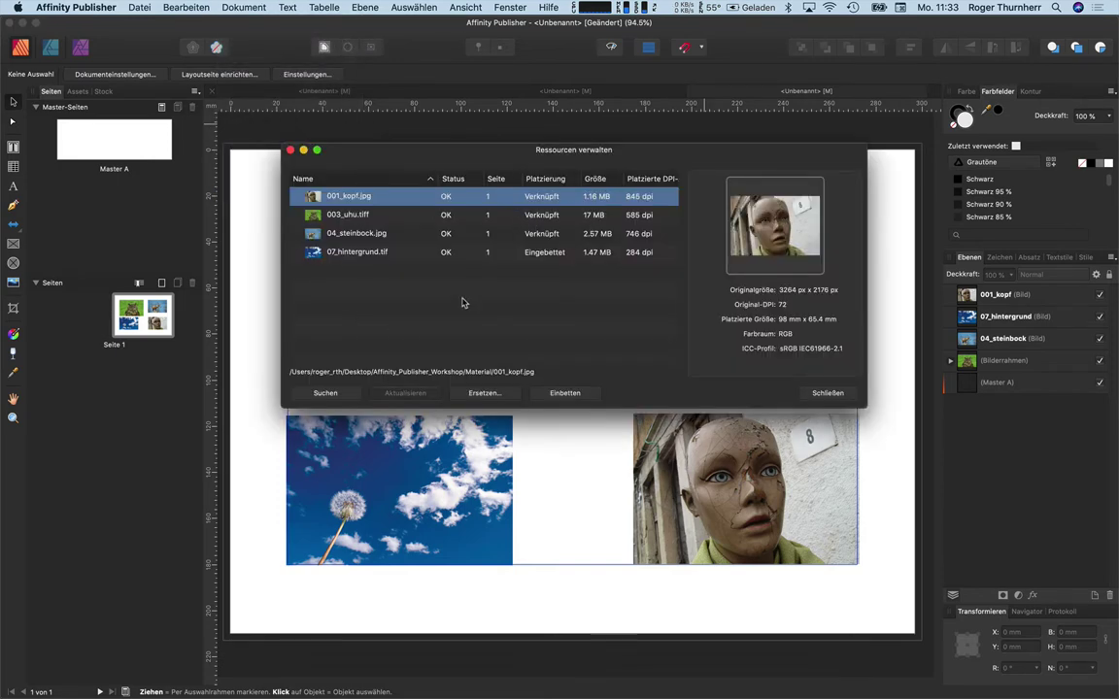